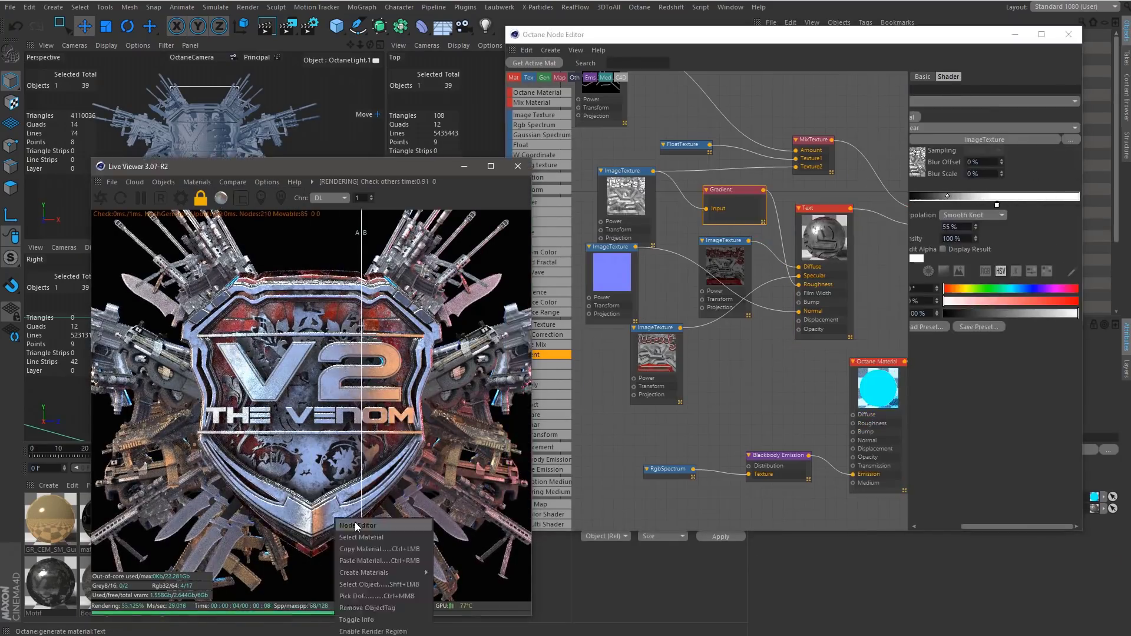
# Step: Open the front shield piece's material graph in the Node Editor
pyautogui.click(356, 526)
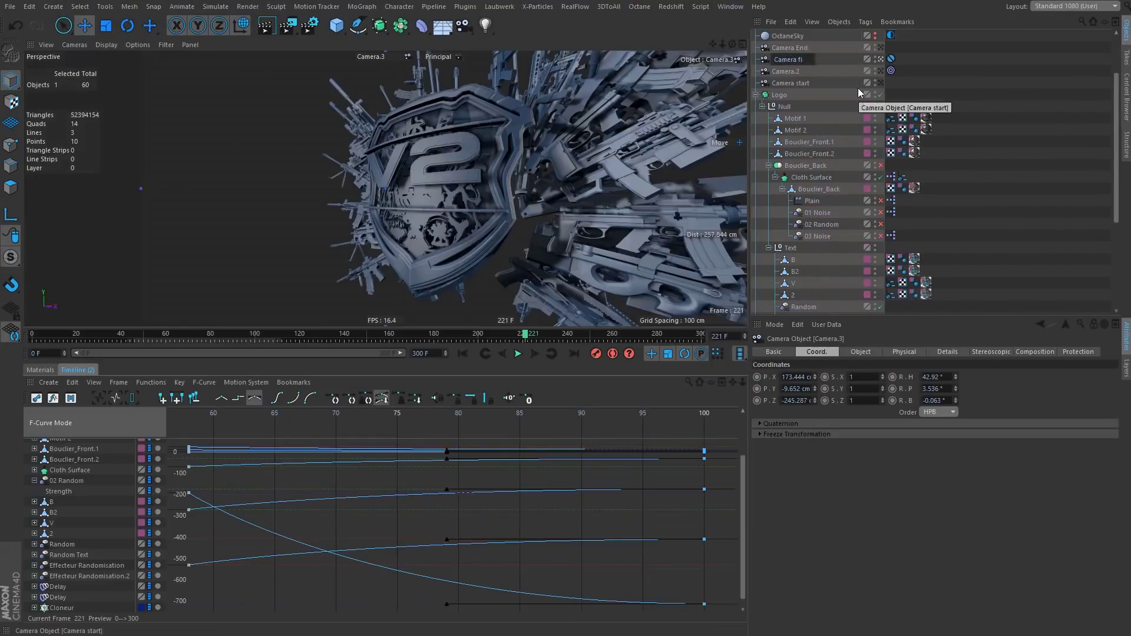
# Step: Look through the Morph Camera and restart the Octane render of the current frame
pyautogui.click(1104, 382)
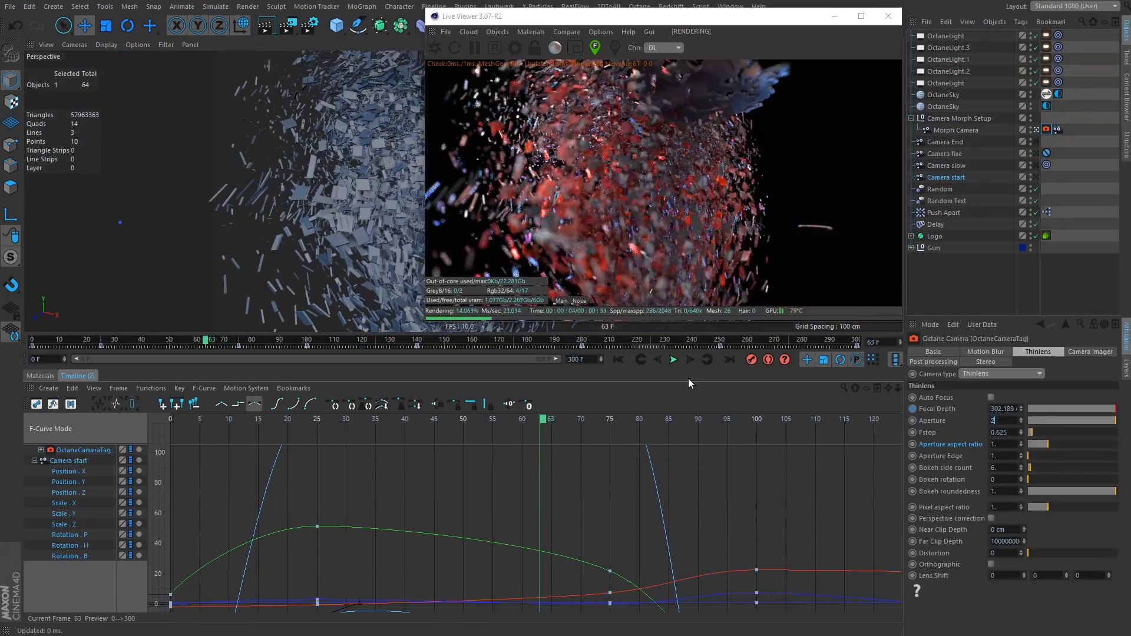
pyautogui.hotkey('shift', 'r')
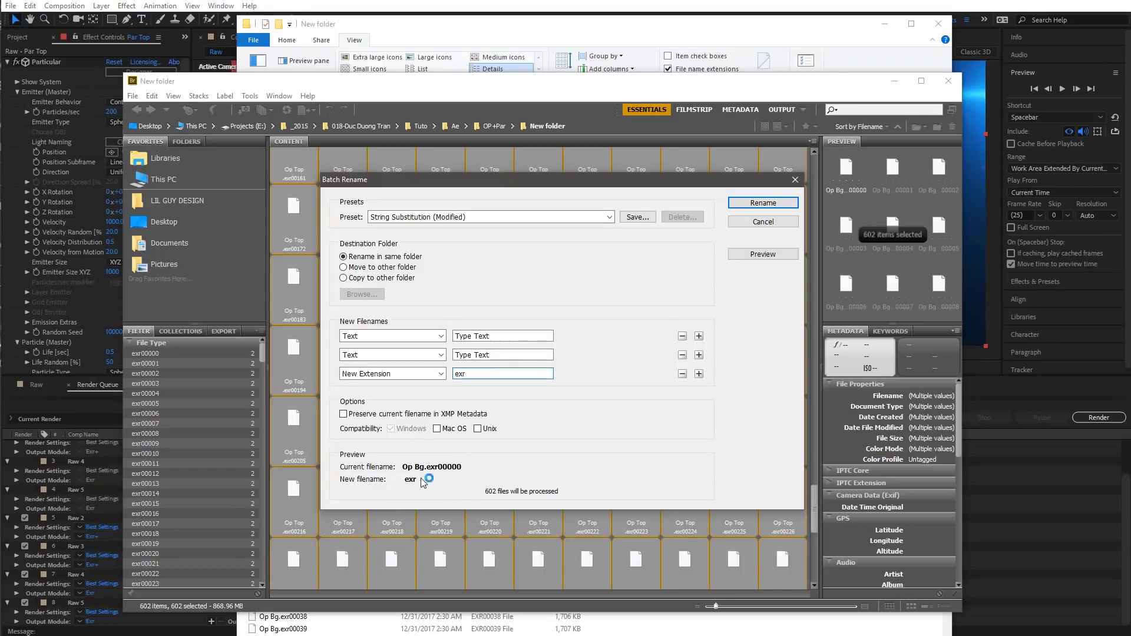
# Step: Set the second Batch Rename naming rule to String Substitution
pyautogui.click(411, 355)
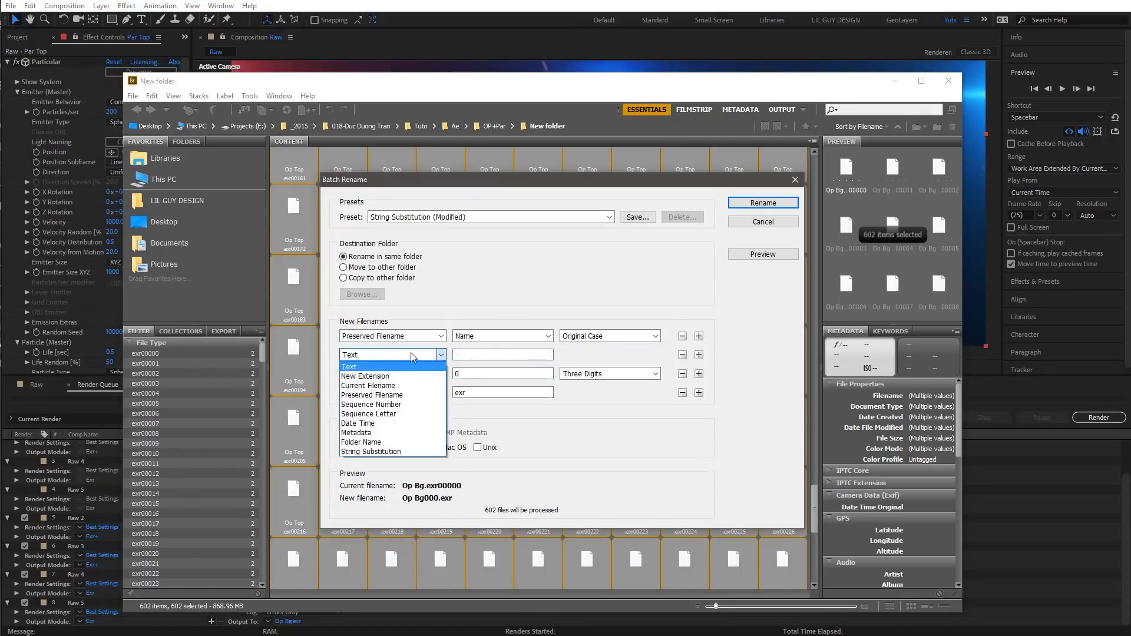
pyautogui.click(383, 455)
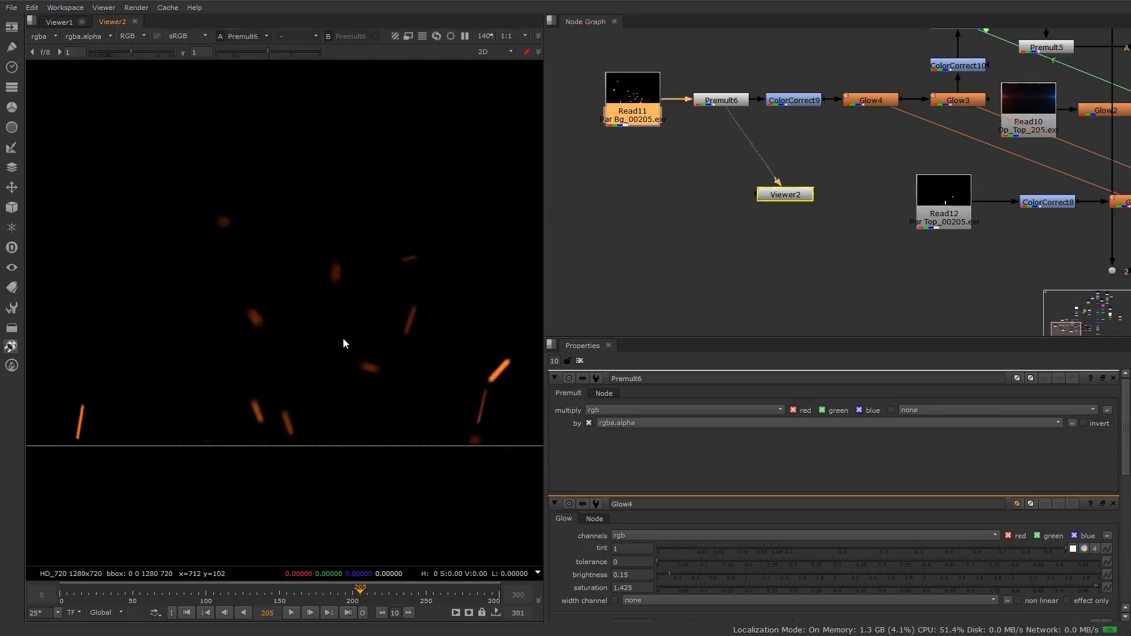
# Step: Paste copied nodes into the Nuke Node Graph's spark particle branch
pyautogui.hotkey('ctrl', 'v')
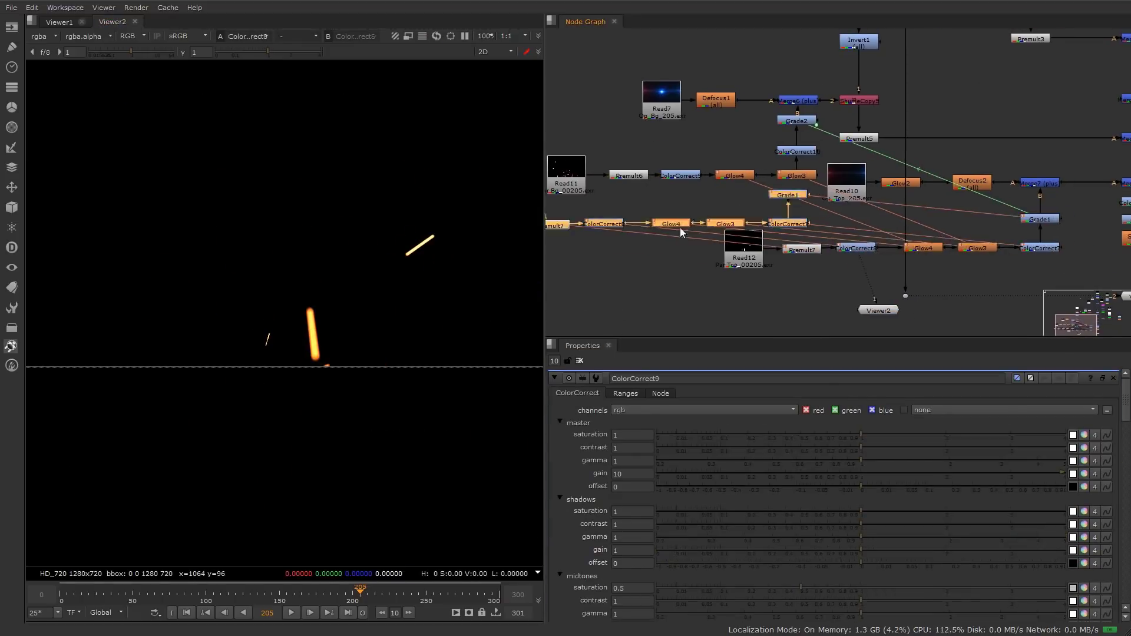